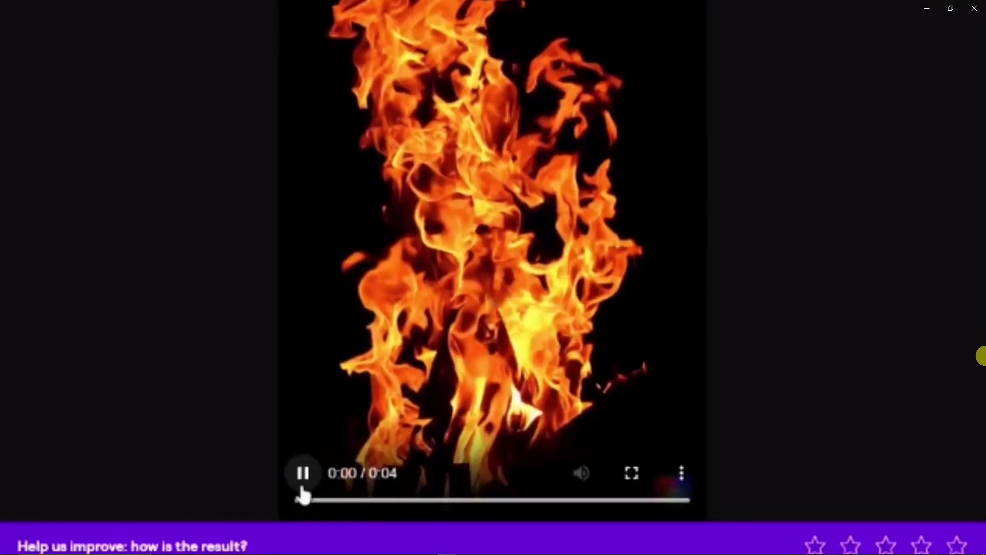
pyautogui.press('space')
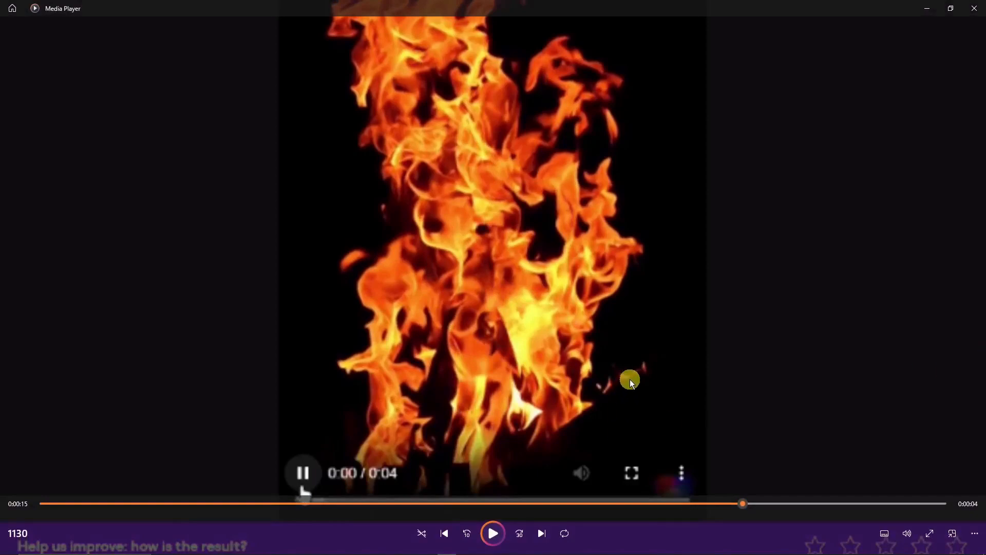
pyautogui.moveTo(340, 545)
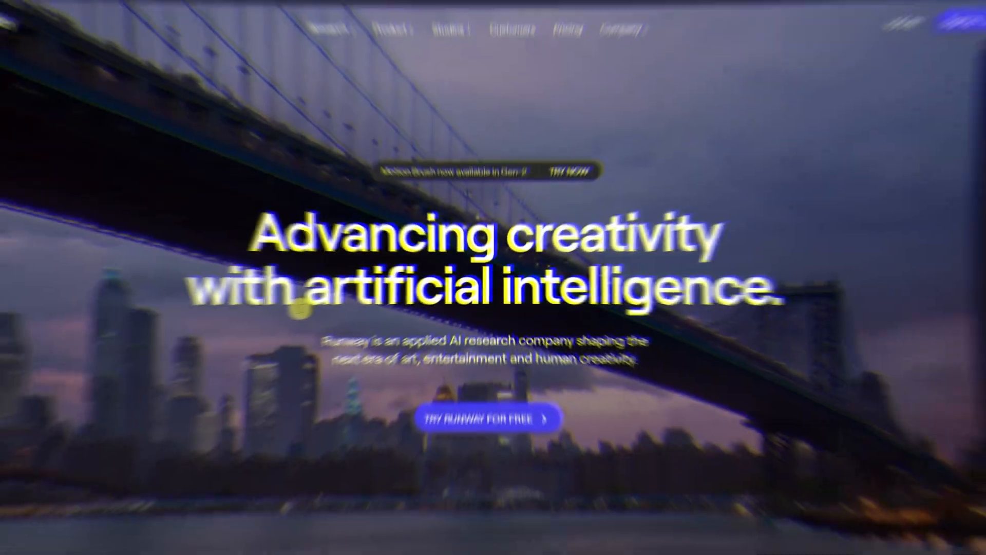
pyautogui.scroll(3, 320, 295)
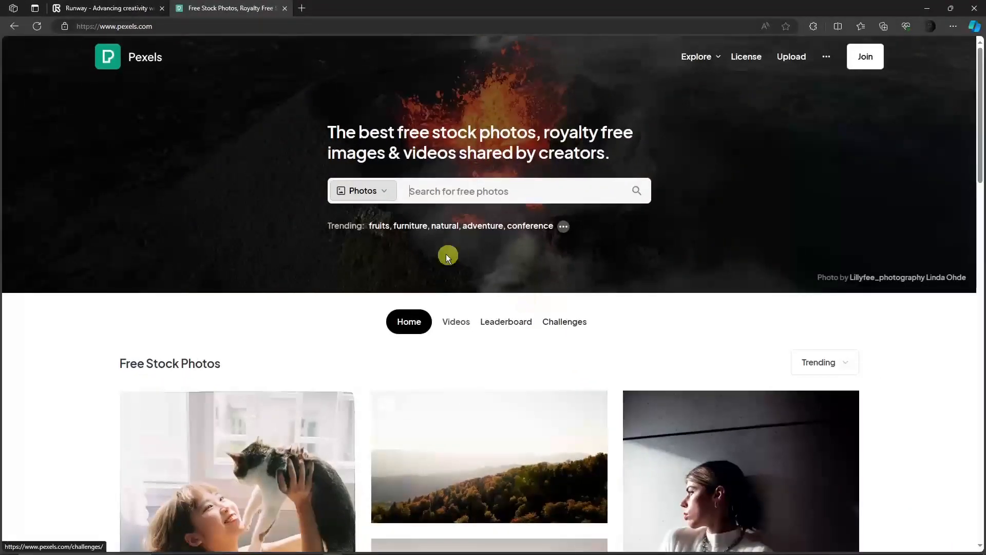
# Search Pexels for flame photos using the recent search term
pyautogui.click(521, 291)
pyautogui.click(429, 191)
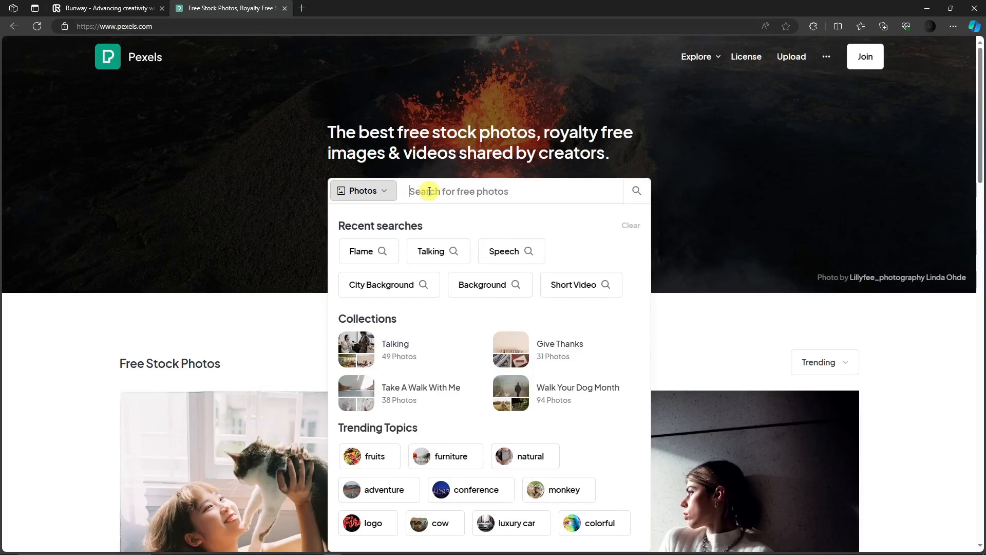
pyautogui.click(365, 252)
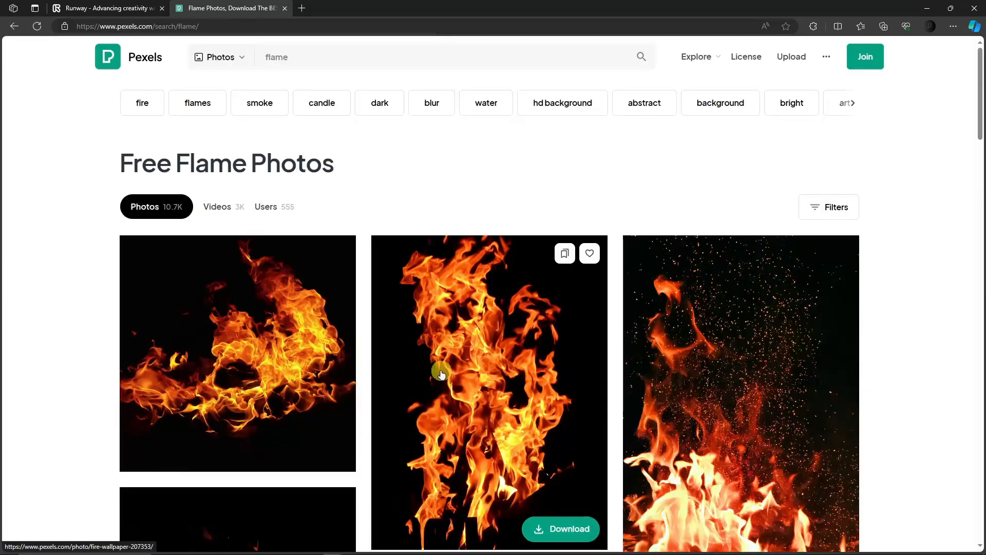
# Find the photo of a burning match in the flame results, download it, and return to the results
pyautogui.scroll(-10, 440, 374)
pyautogui.scroll(8, 493, 359)
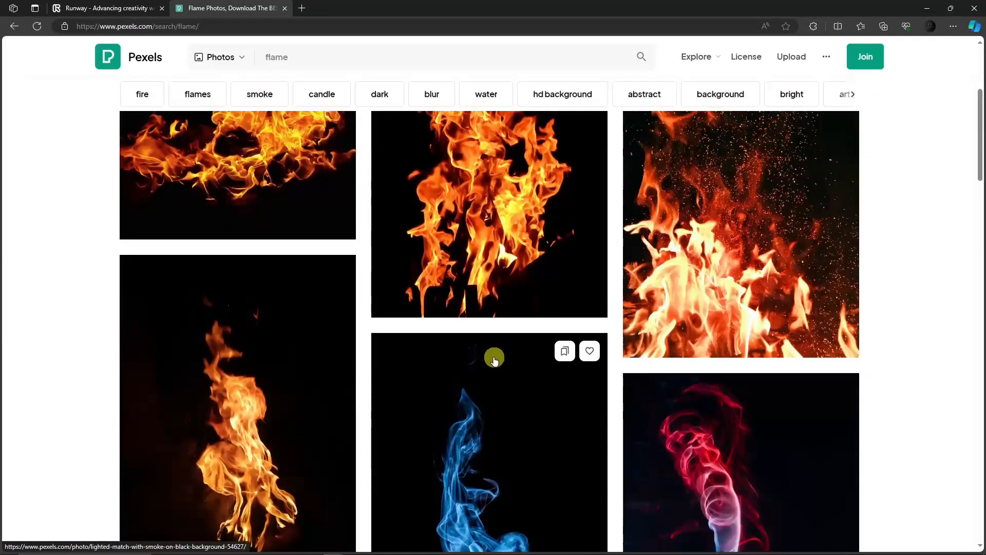
pyautogui.scroll(-10, 494, 359)
pyautogui.scroll(-3, 530, 396)
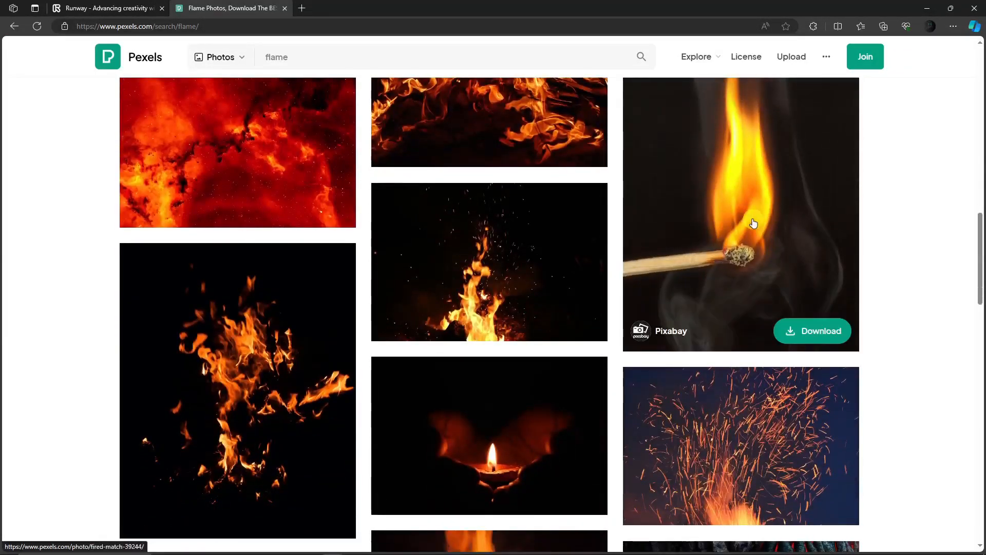
pyautogui.click(752, 223)
pyautogui.click(822, 85)
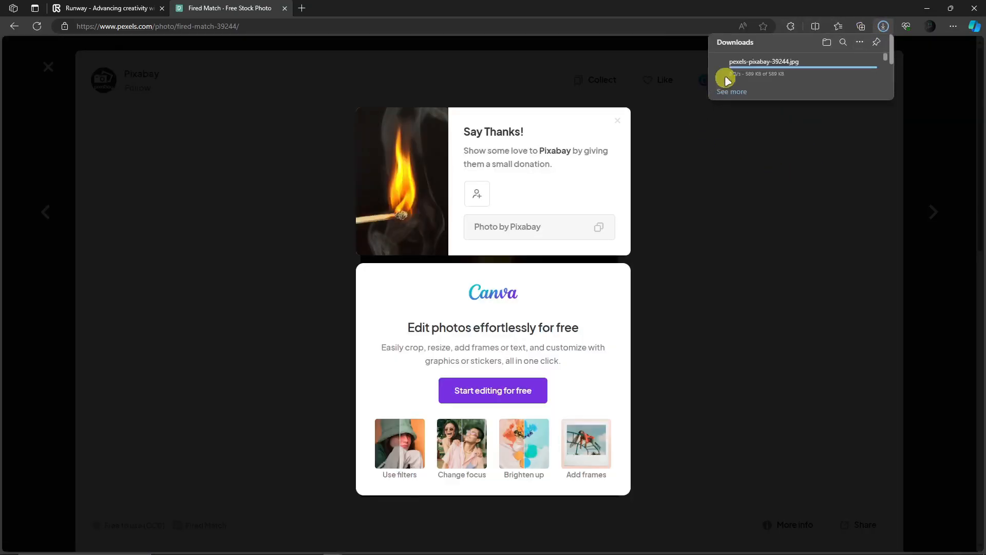
pyautogui.click(759, 295)
pyautogui.click(913, 126)
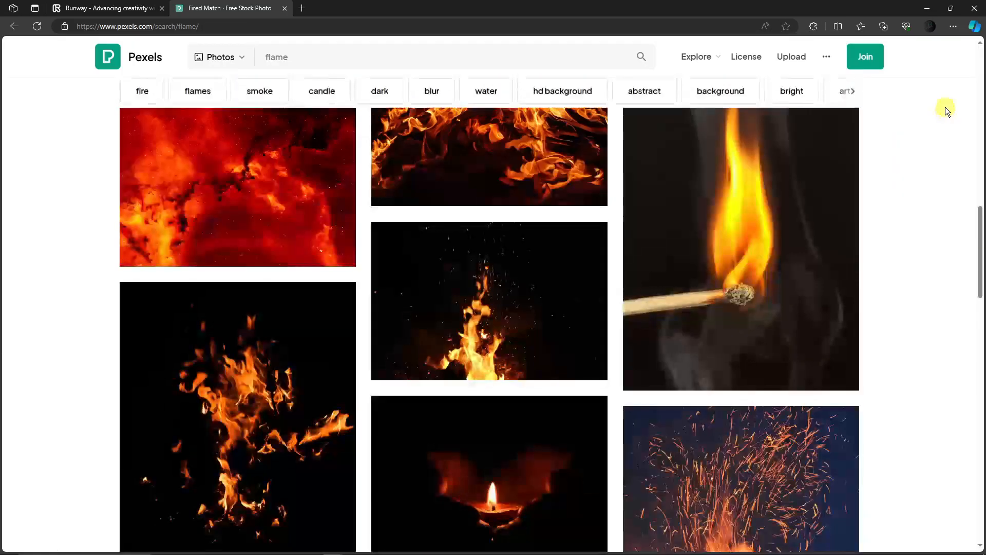
# Search the stock photos for "beach"
pyautogui.scroll(15, 489, 391)
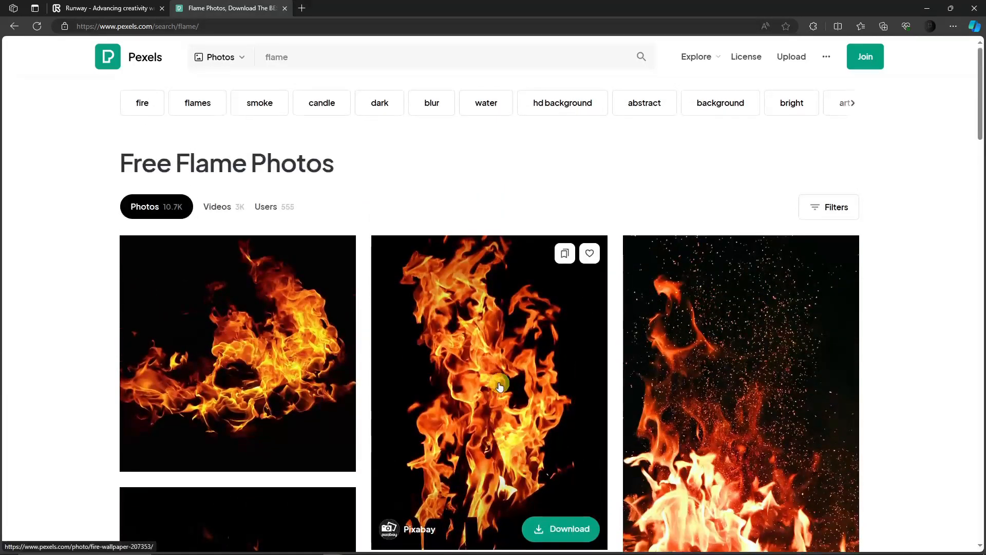
pyautogui.click(307, 58)
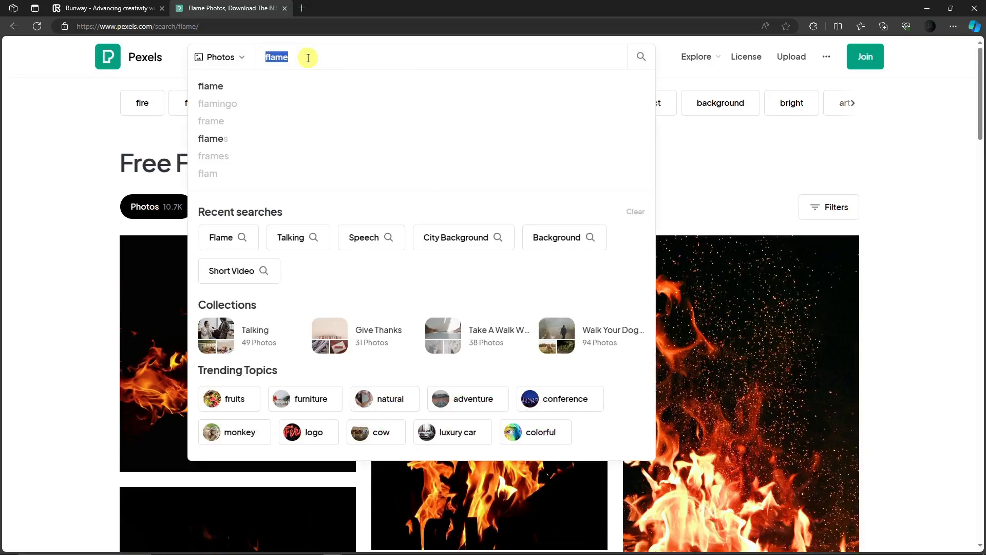
pyautogui.write('beach')
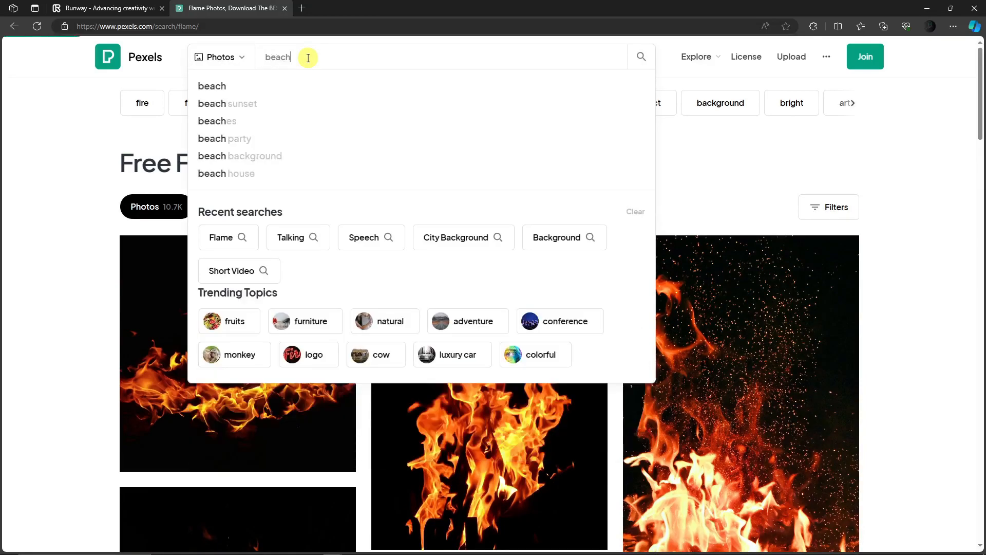
pyautogui.press('Return')
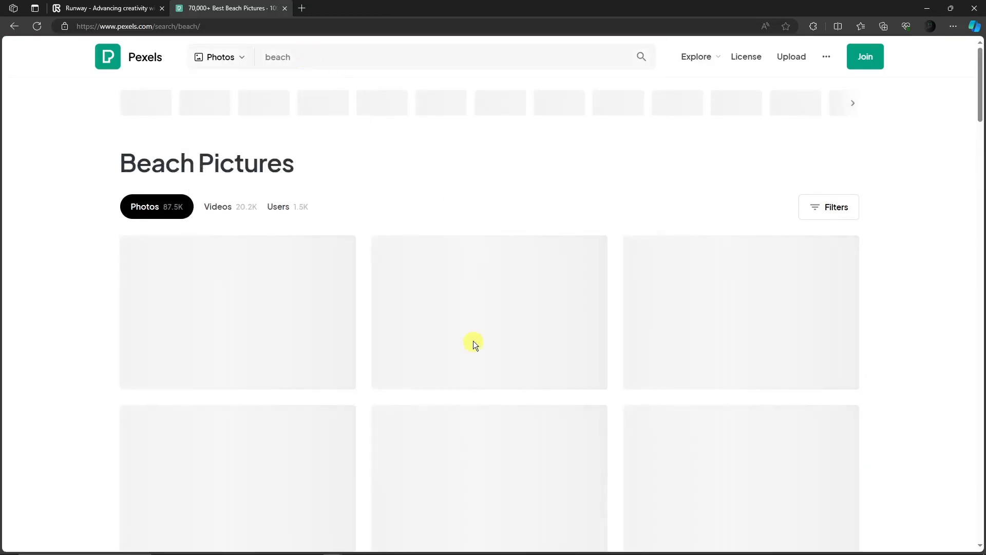
# Browse the beach photo results for a picture suitable for animating
pyautogui.scroll(-3, 475, 348)
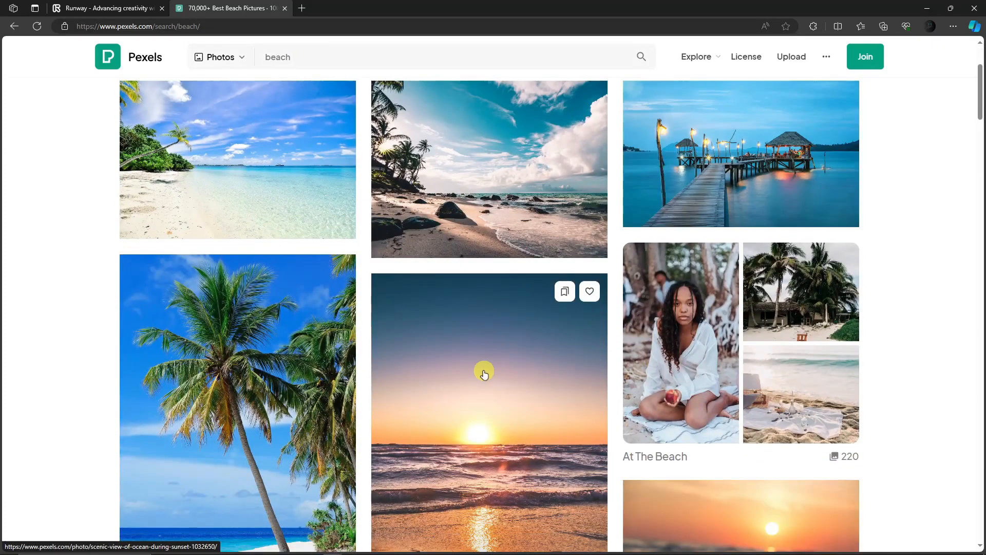
pyautogui.scroll(-9, 484, 373)
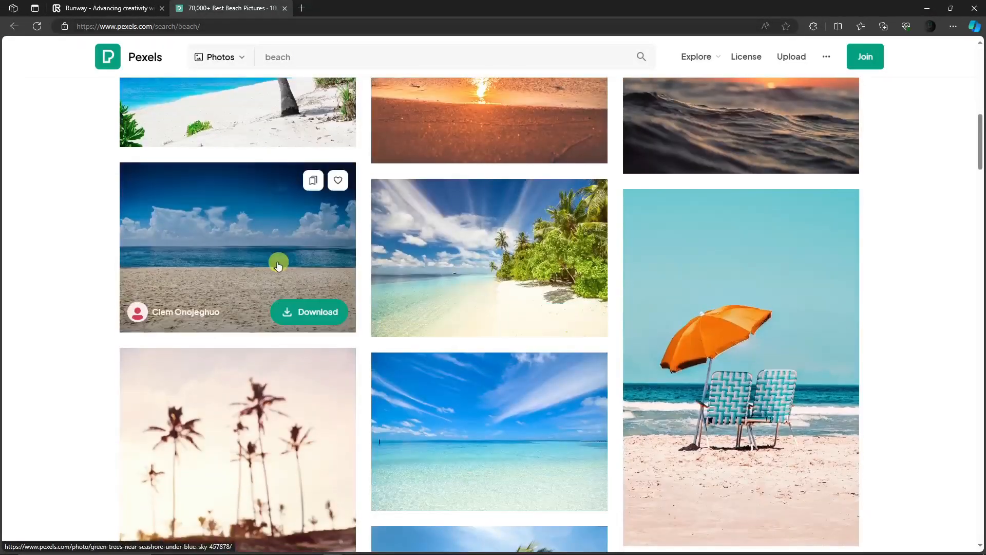
pyautogui.scroll(-10, 277, 265)
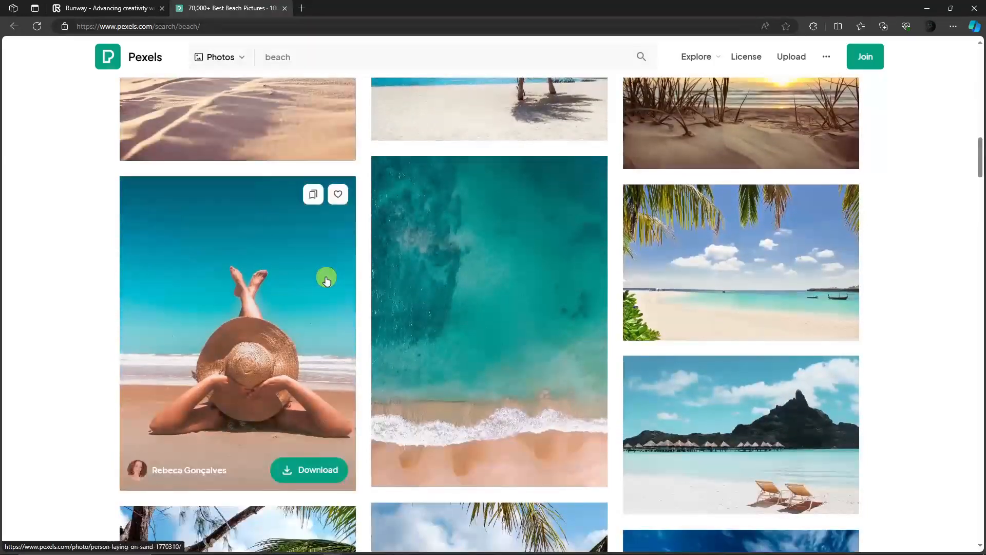
pyautogui.scroll(-8, 326, 280)
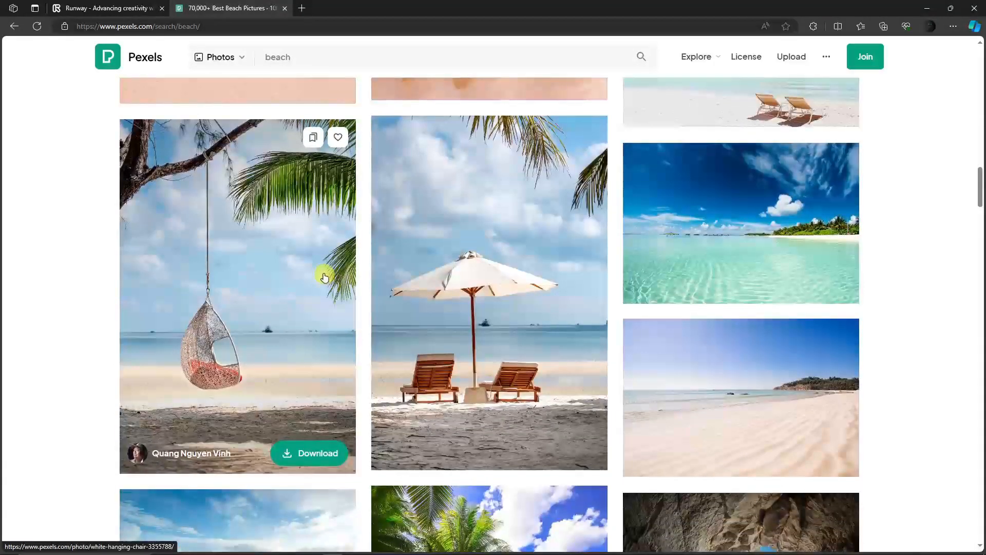
pyautogui.scroll(-9, 325, 277)
pyautogui.scroll(-10, 342, 268)
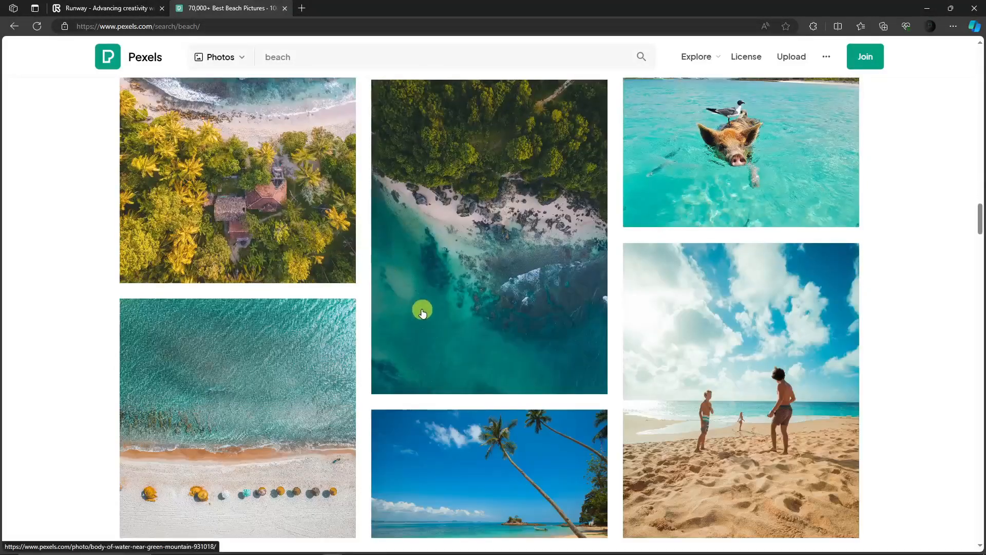
pyautogui.scroll(10, 422, 312)
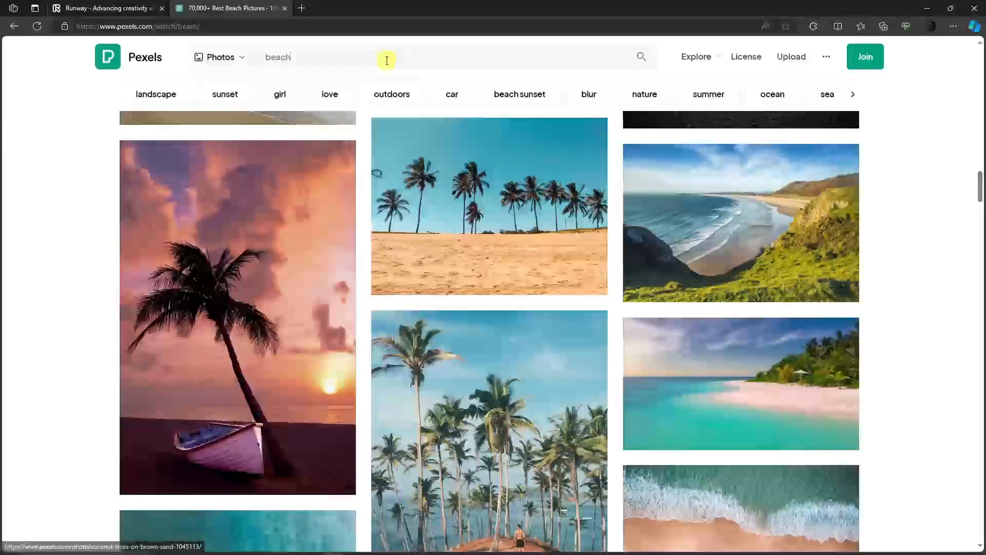
# Refine the photo search to "beach with skies"
pyautogui.click(387, 64)
pyautogui.write('wit')
pyautogui.press('Return')
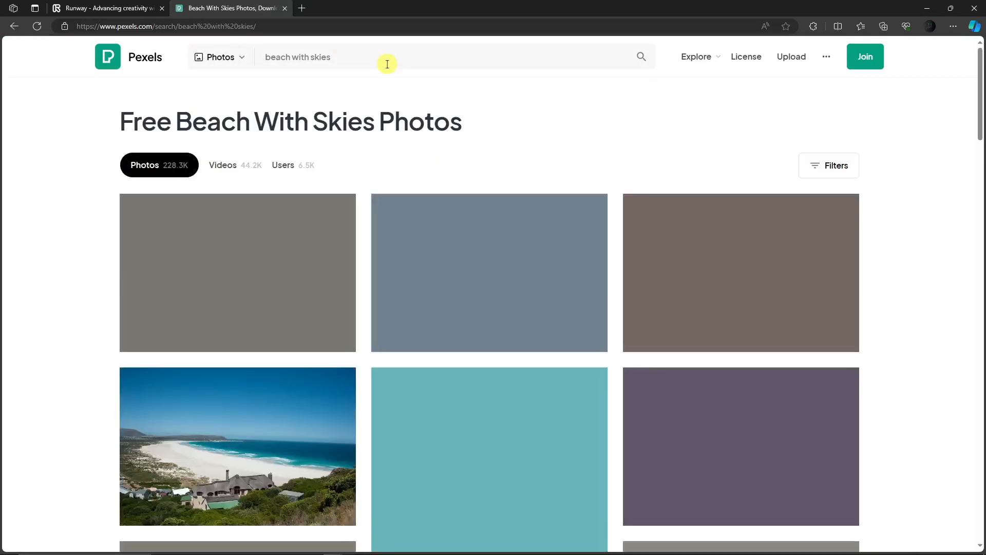
# Find the pink ocean sunset photo with clouds, download it, and close its preview
pyautogui.scroll(-2, 441, 272)
pyautogui.scroll(-15, 444, 279)
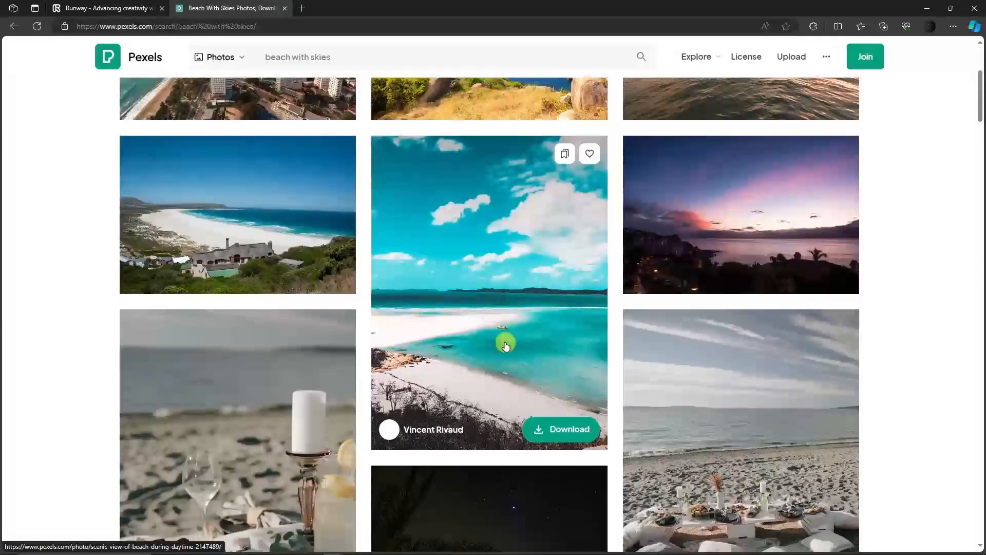
pyautogui.scroll(-15, 540, 396)
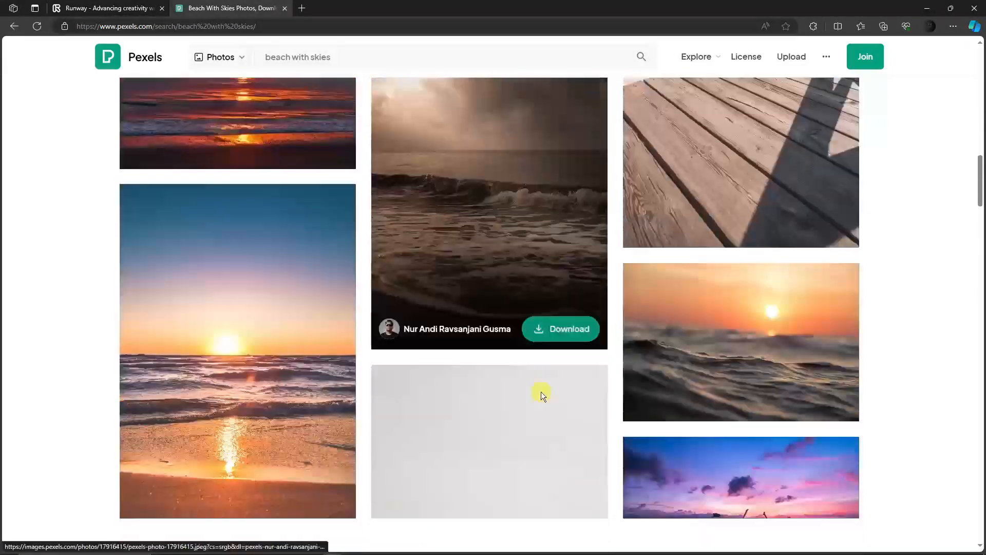
pyautogui.scroll(-6, 719, 342)
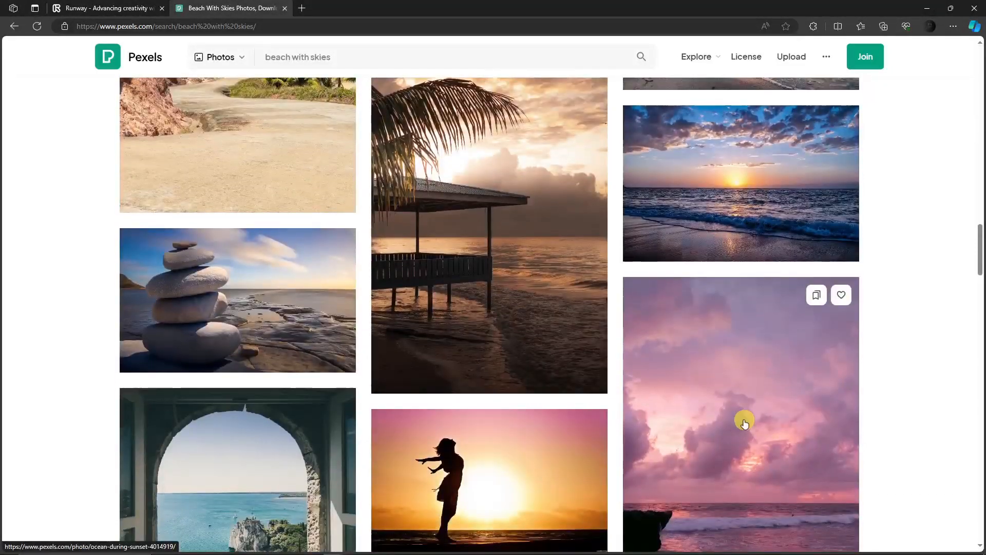
pyautogui.click(745, 422)
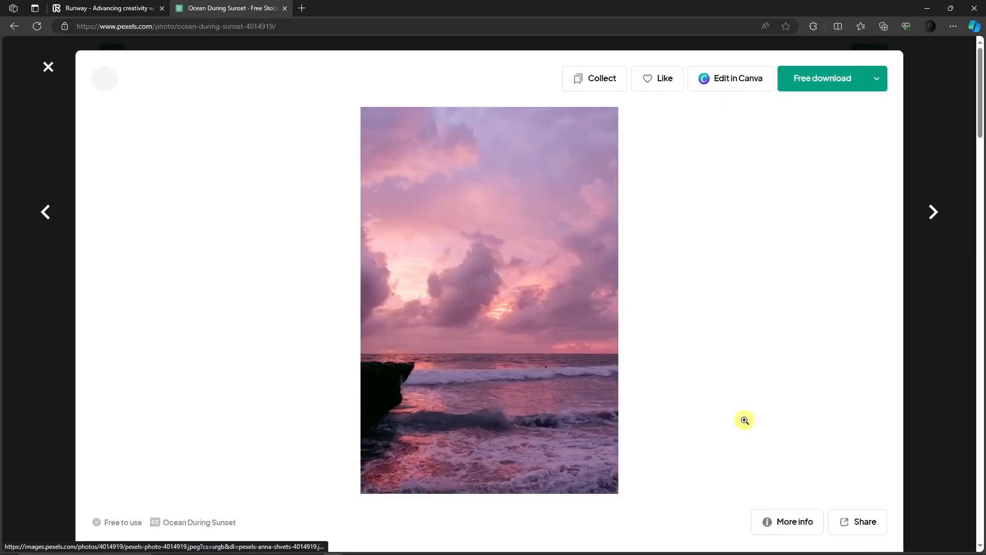
pyautogui.click(830, 83)
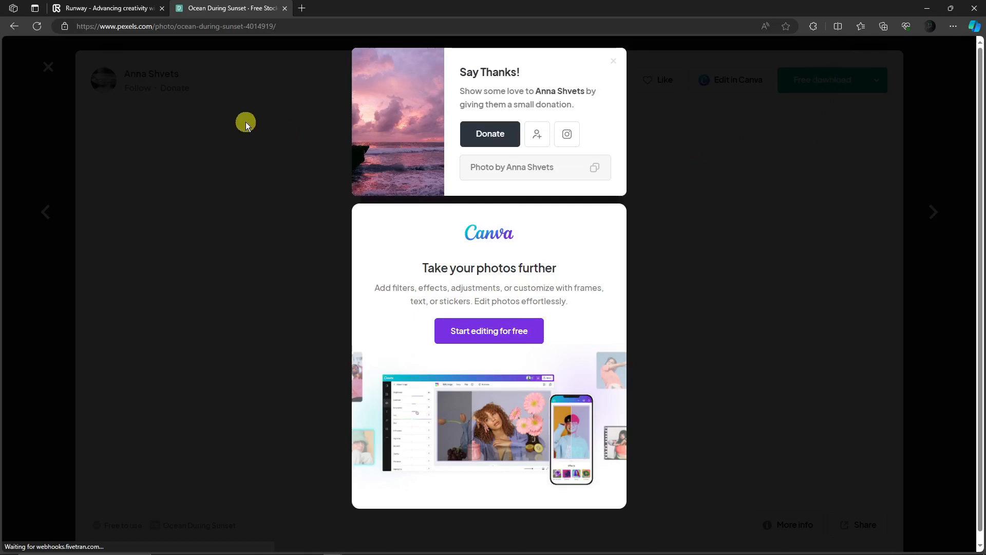
pyautogui.click(72, 88)
pyautogui.click(48, 68)
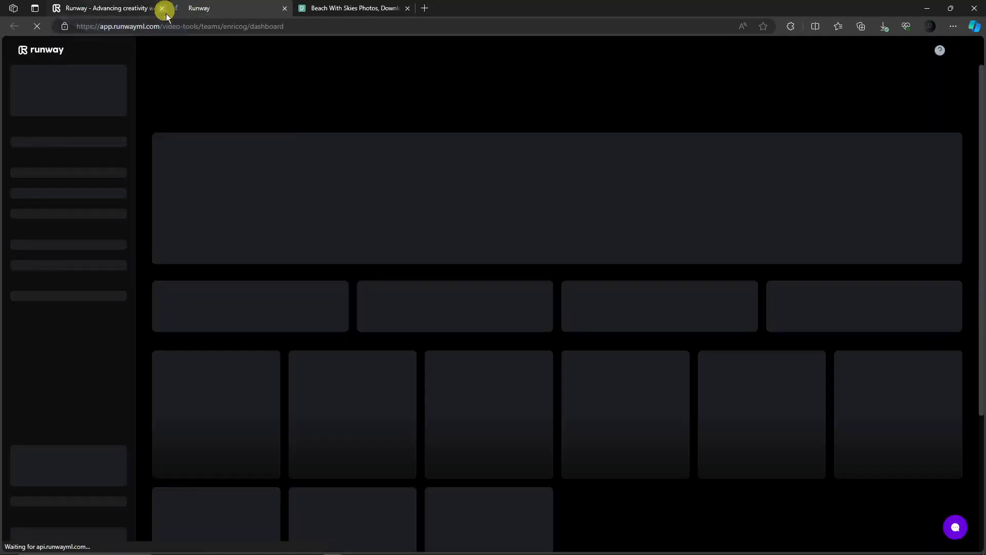
# Switch to Runway, start a Gen-2 video from an image, and upload pexels-pixabay-39244.jpg from the Downloads folder
pyautogui.click(162, 10)
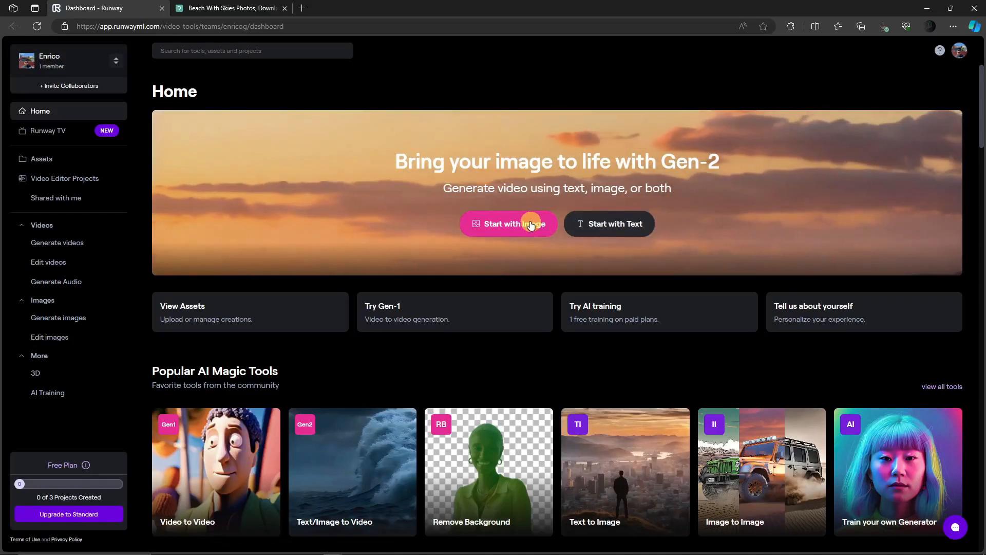
pyautogui.click(531, 225)
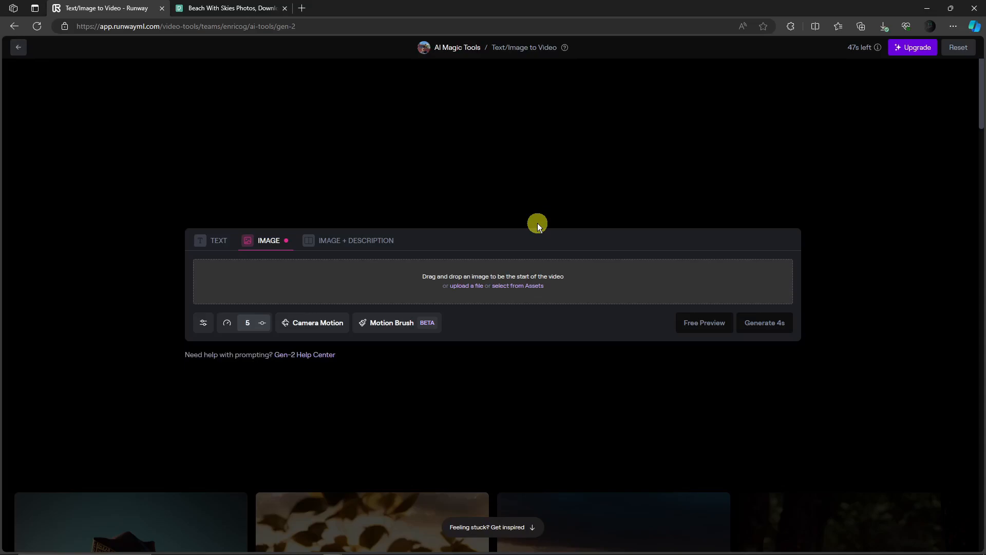
pyautogui.click(469, 286)
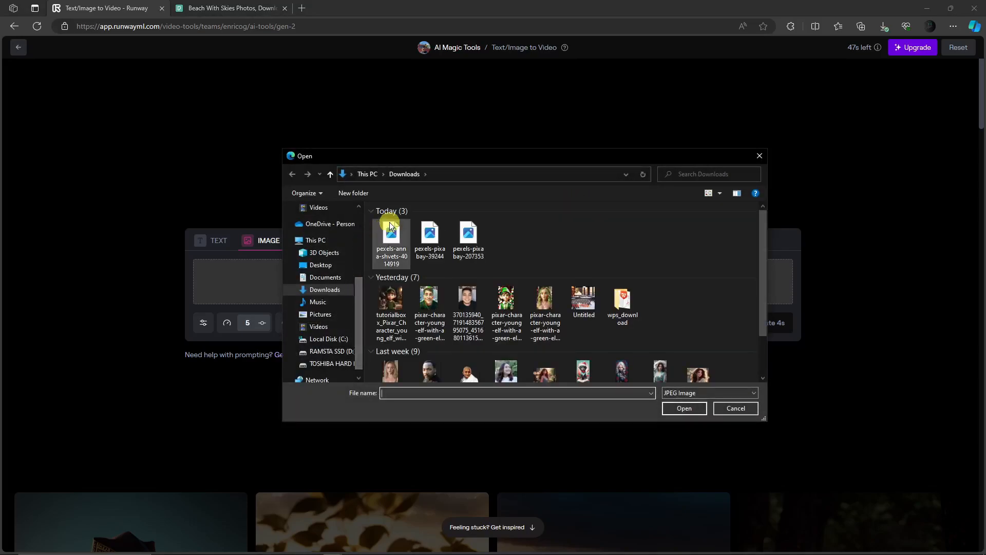
pyautogui.doubleClick(431, 229)
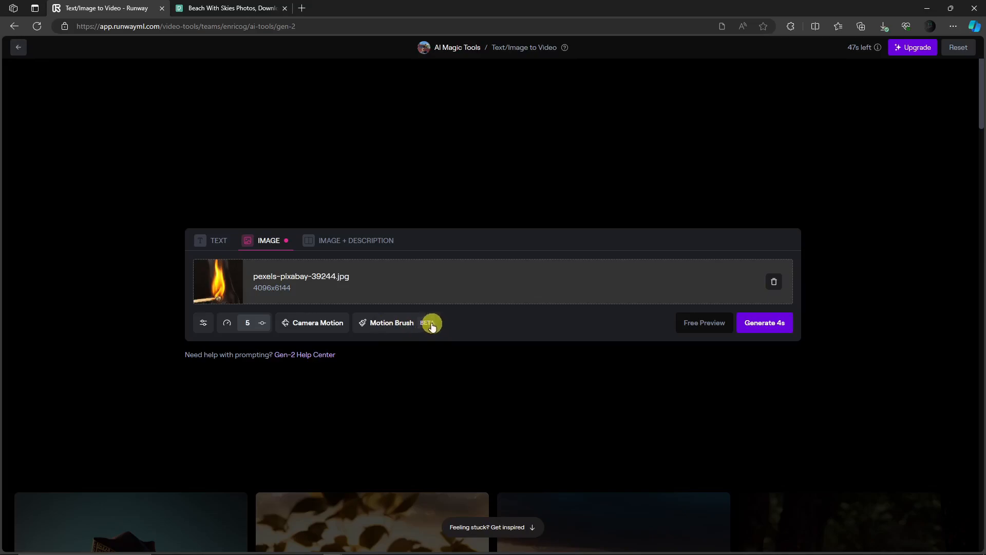
# Paint over the match flame with the Motion Brush and set its vertical (y-axis) motion to 6.0
pyautogui.click(395, 324)
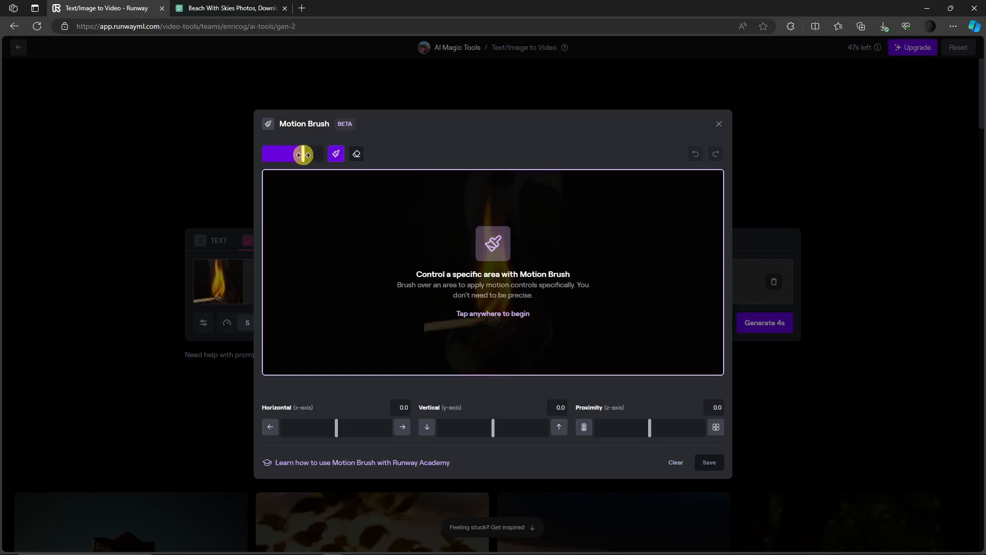
pyautogui.click(387, 211)
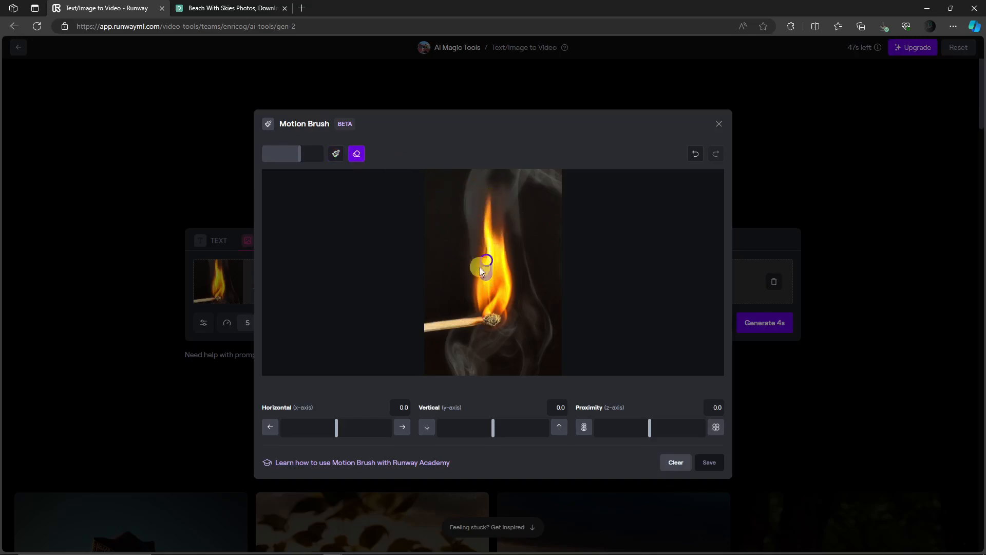
pyautogui.click(300, 156)
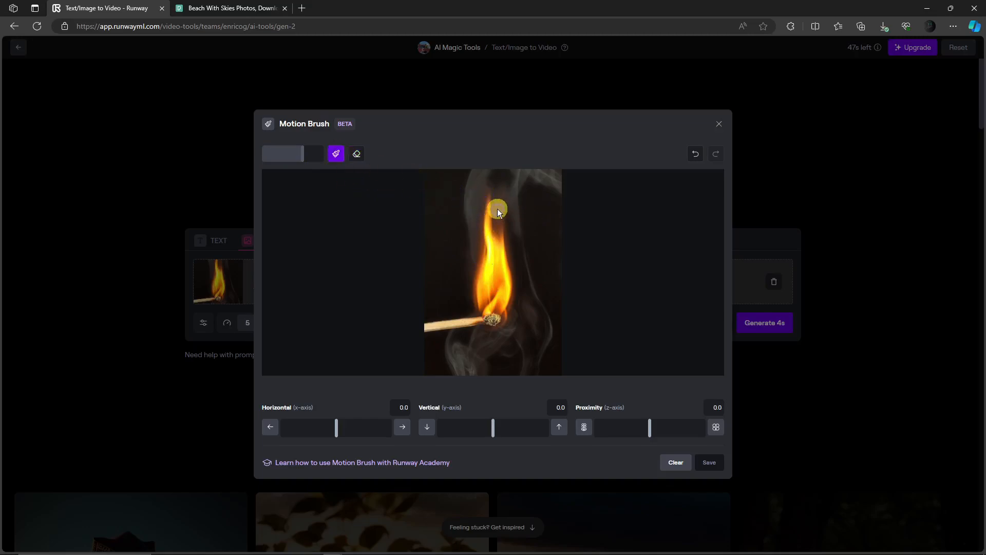
pyautogui.moveTo(482, 294)
pyautogui.mouseDown()
pyautogui.moveTo(490, 318)
pyautogui.moveTo(525, 319)
pyautogui.mouseUp()
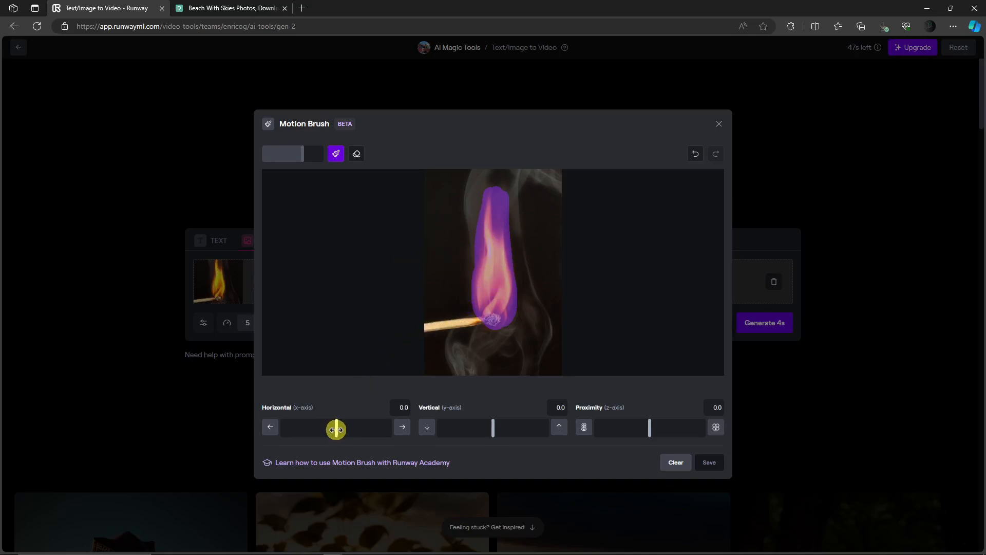
pyautogui.click(528, 250)
pyautogui.moveTo(495, 425); pyautogui.dragTo(526, 432)
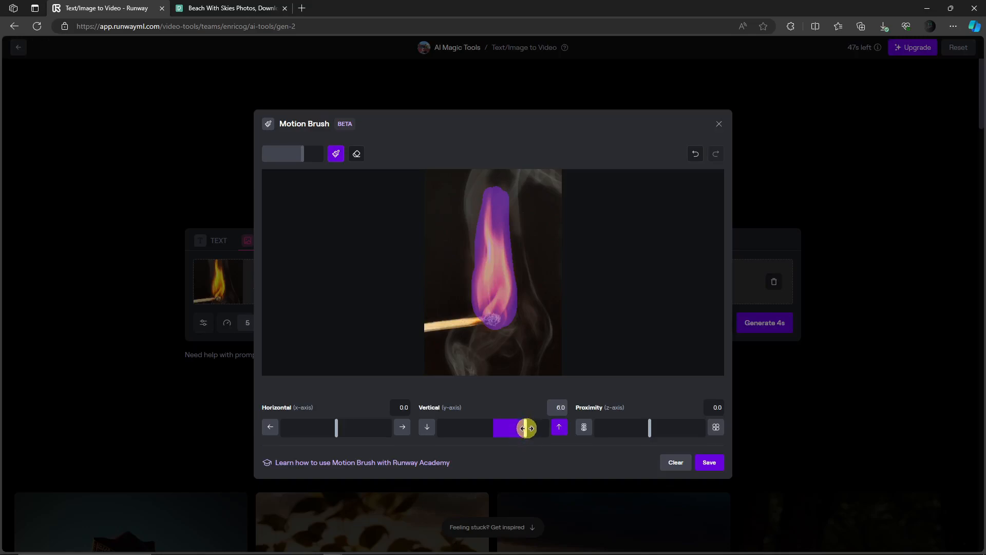
# Set the match flame's vertical motion to 6.5 and proximity to 2.5, and save the Motion Brush settings
pyautogui.moveTo(524, 427); pyautogui.dragTo(529, 440)
pyautogui.moveTo(650, 428); pyautogui.dragTo(664, 432)
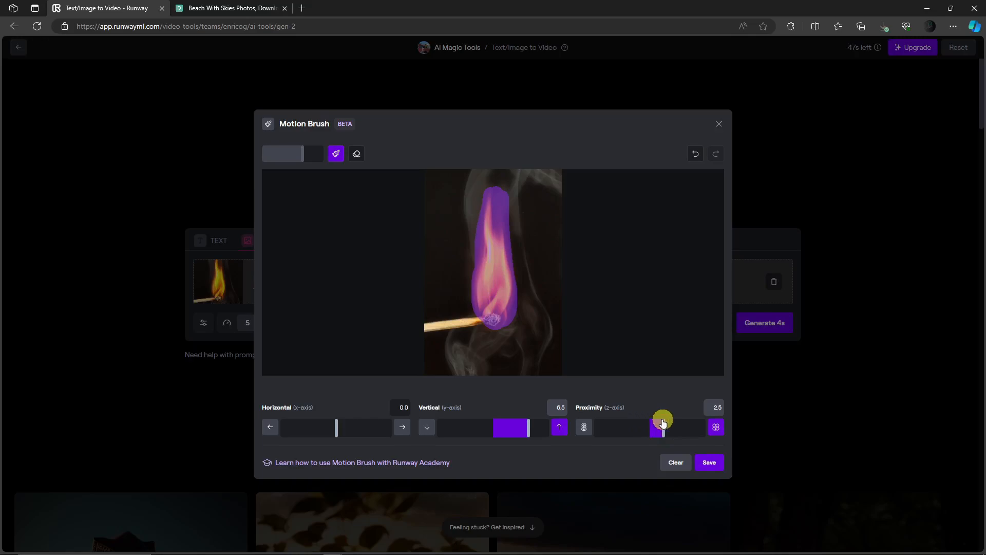
pyautogui.click(709, 462)
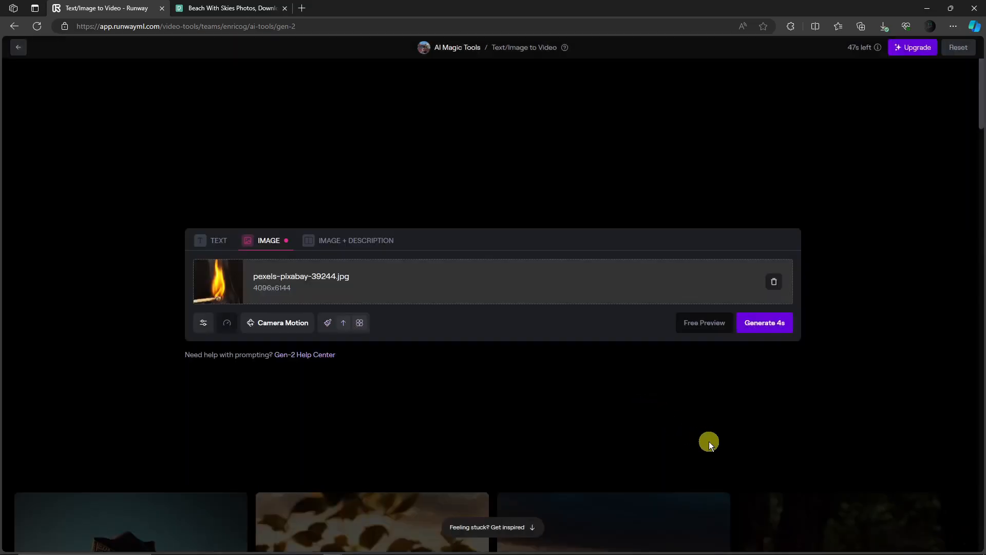
# Review the Camera Motion options without applying any, and generate the 4-second match flame video
pyautogui.click(288, 324)
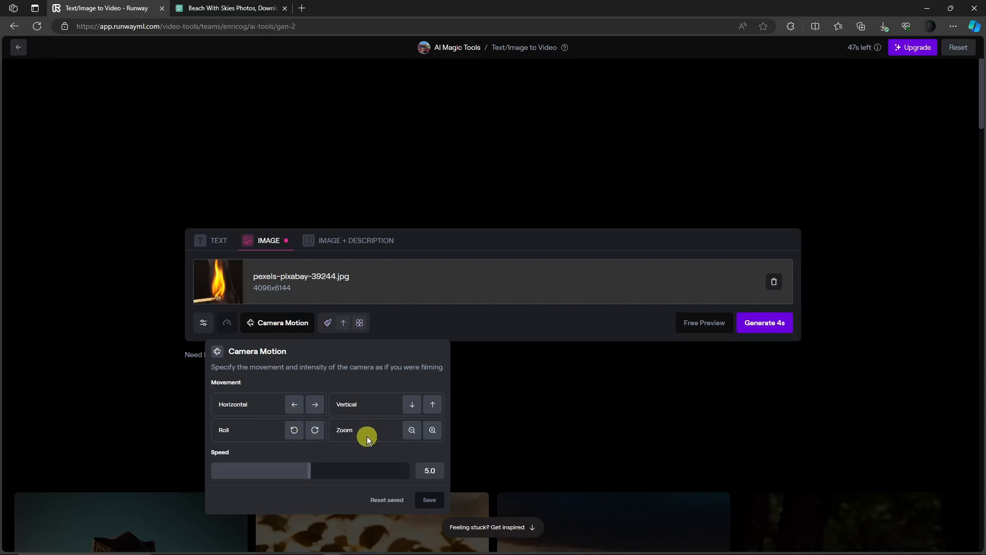
pyautogui.click(434, 328)
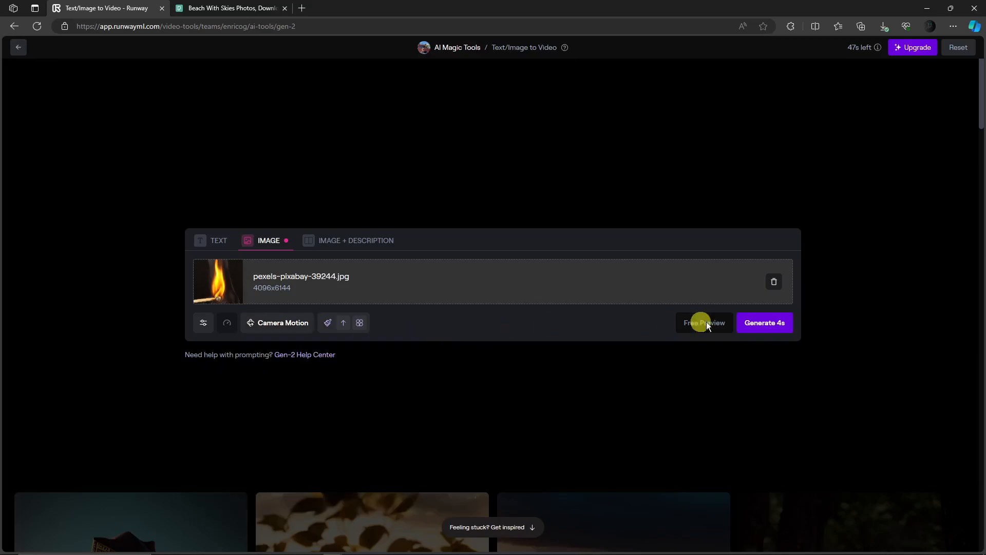
pyautogui.click(767, 327)
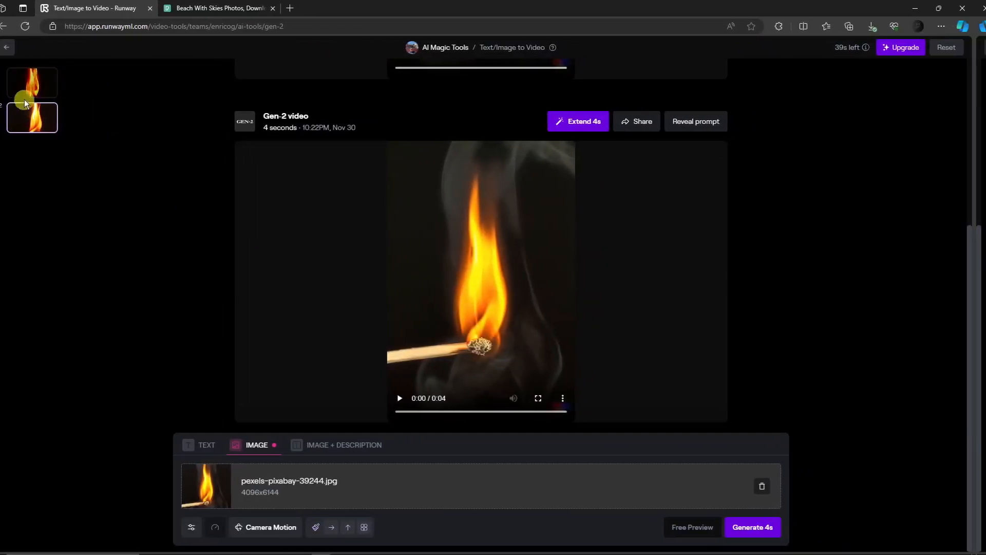
# Look over both generated match flame videos and play the first one, pausing it near the end
pyautogui.click(25, 94)
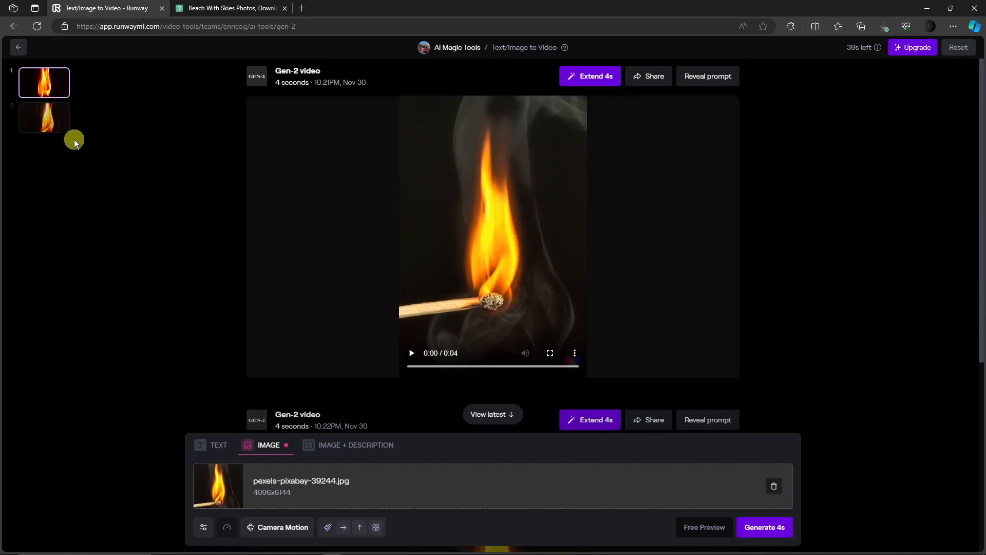
pyautogui.click(45, 122)
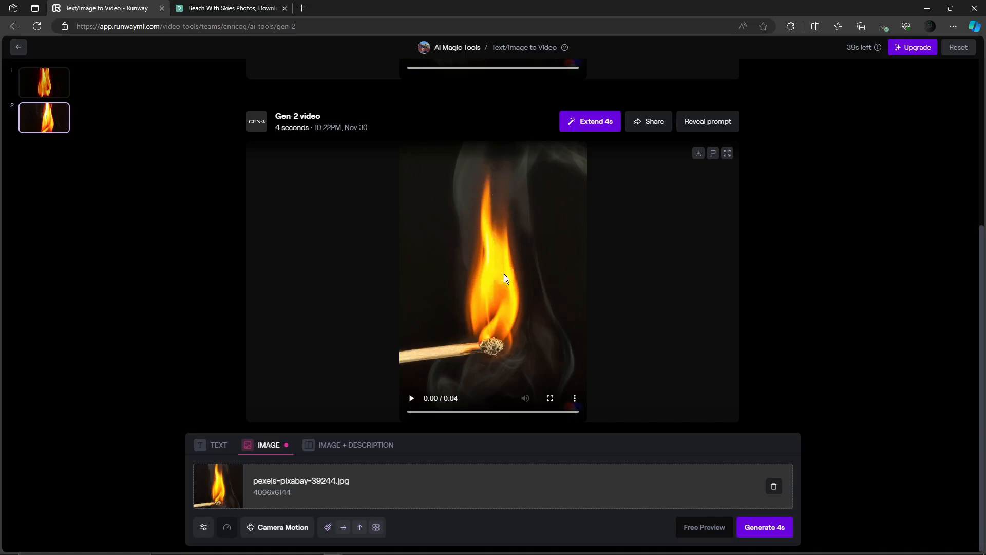
pyautogui.click(44, 83)
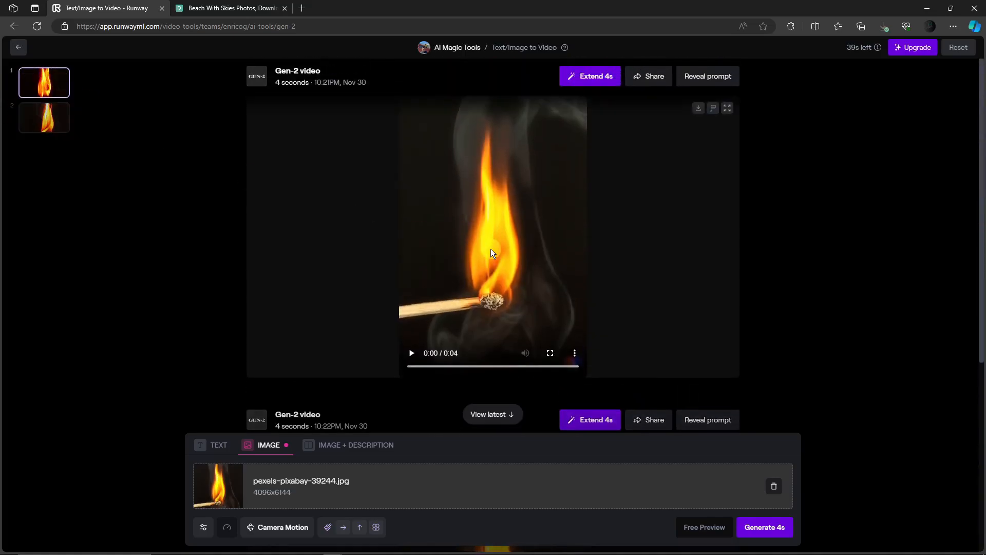
pyautogui.click(411, 353)
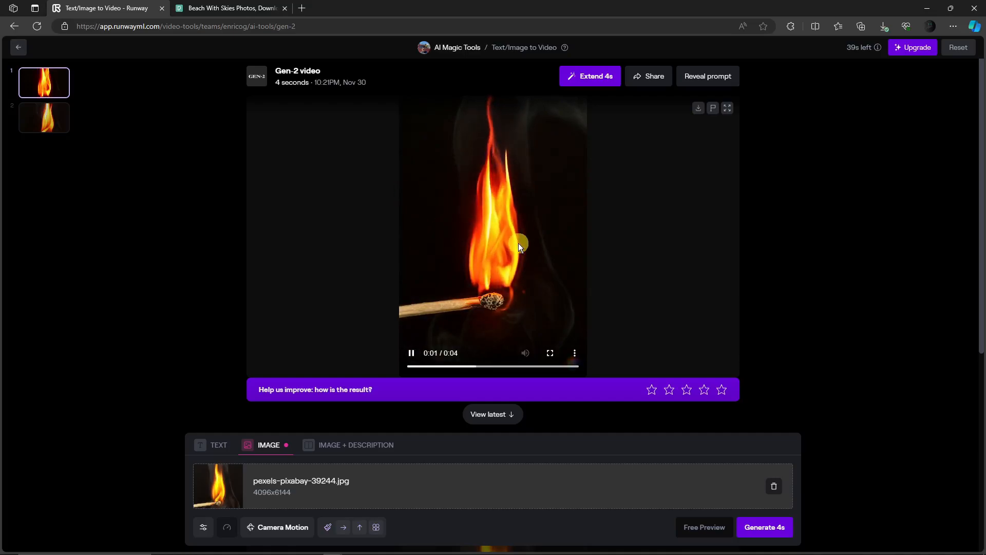
pyautogui.click(412, 353)
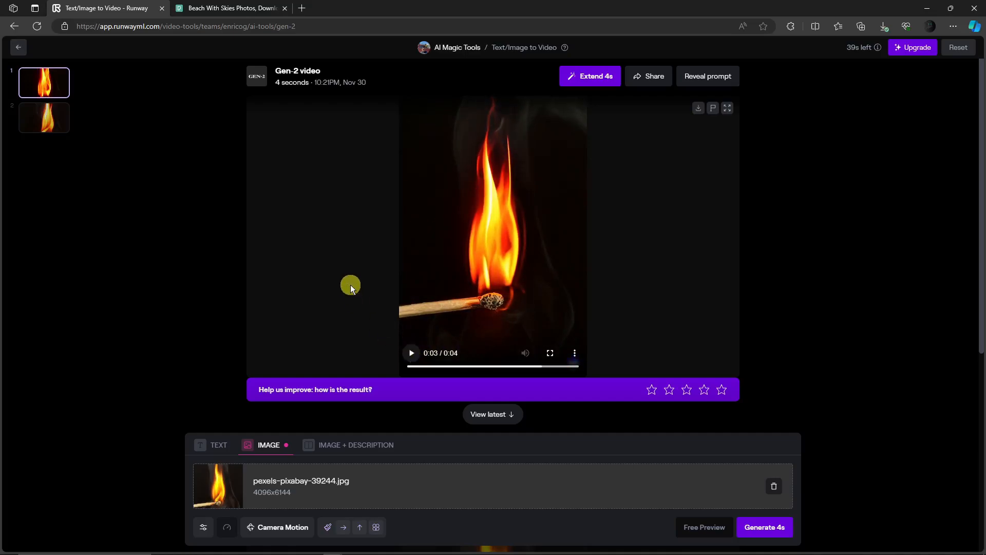
# Play the second match flame video, pause it, and compare its flame movement with the first video
pyautogui.click(46, 123)
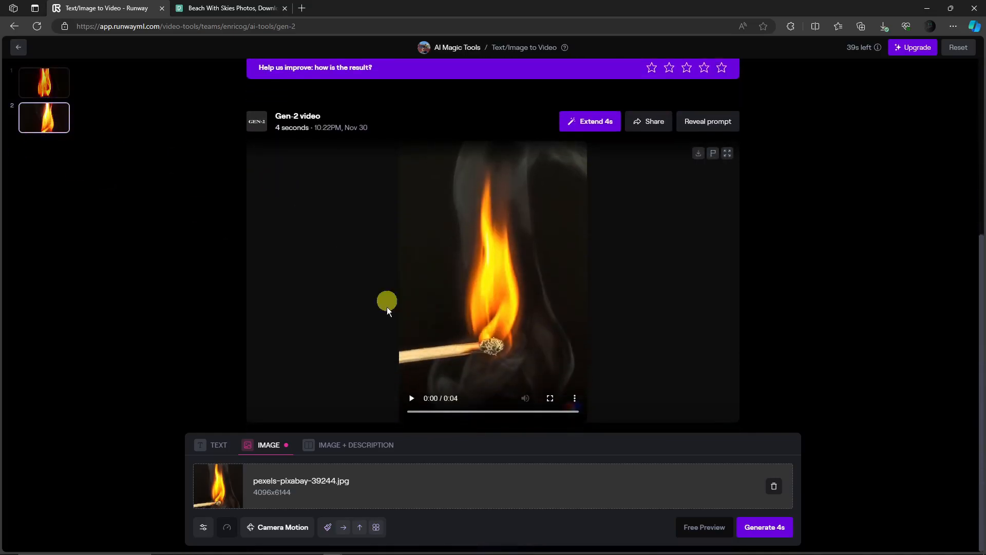
pyautogui.click(409, 399)
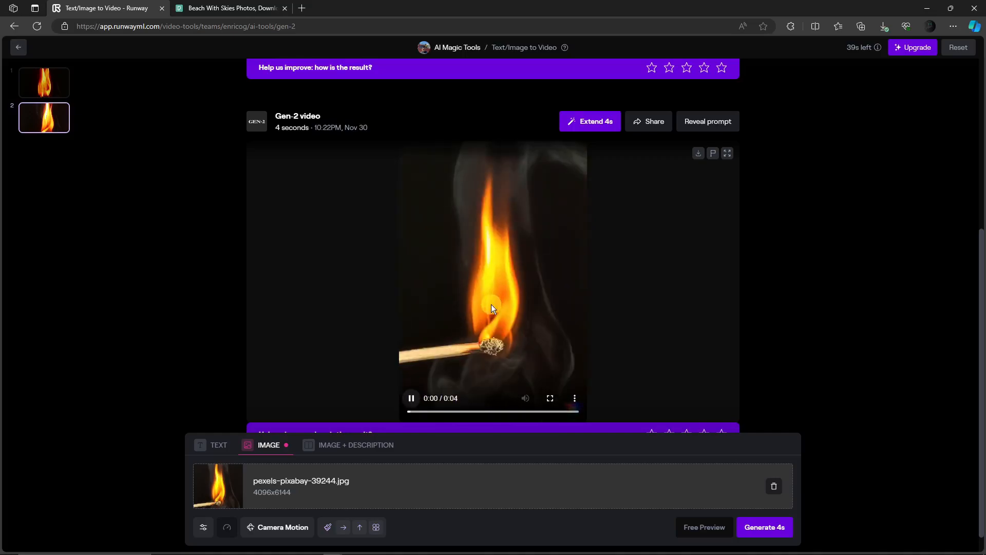
pyautogui.scroll(-1, 492, 303)
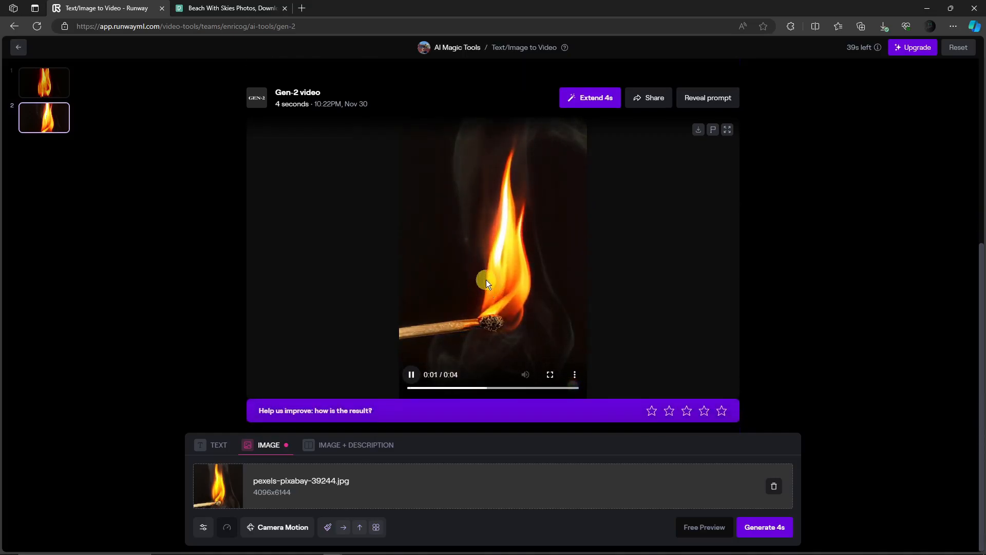
pyautogui.click(411, 374)
pyautogui.scroll(6, 483, 285)
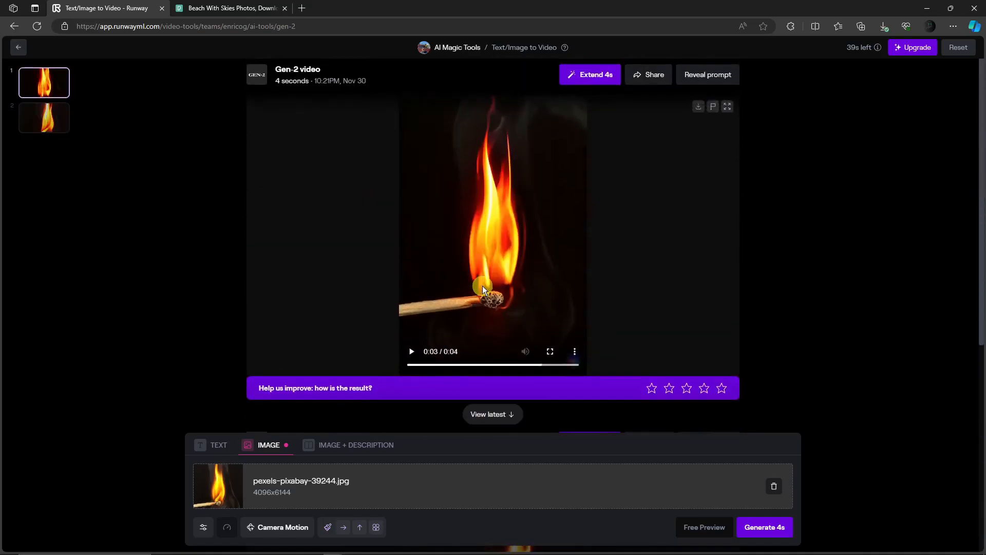
pyautogui.scroll(-6, 482, 286)
pyautogui.scroll(6, 534, 312)
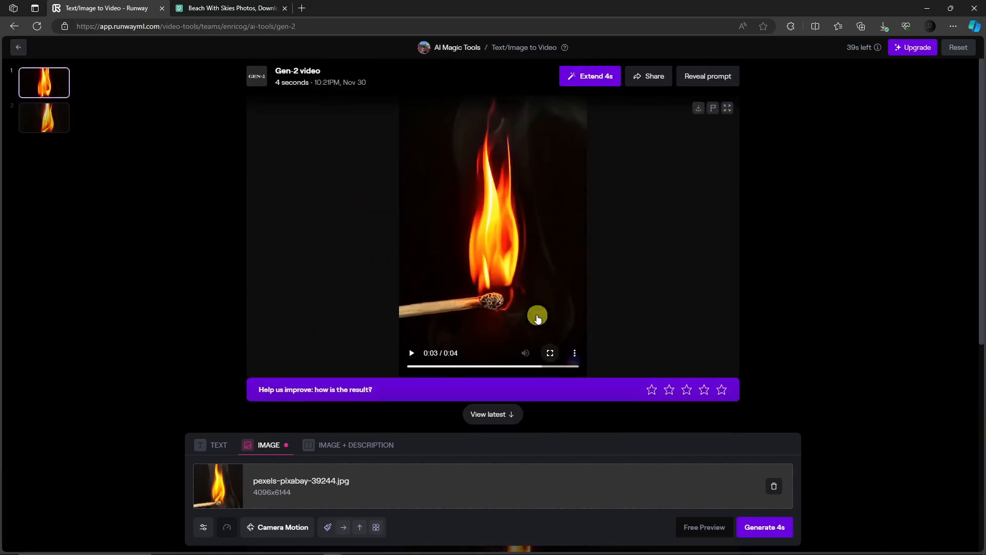
# Replace the match image in the prompt with the downloaded pink ocean sunset photo from the Downloads folder
pyautogui.click(773, 486)
pyautogui.click(463, 489)
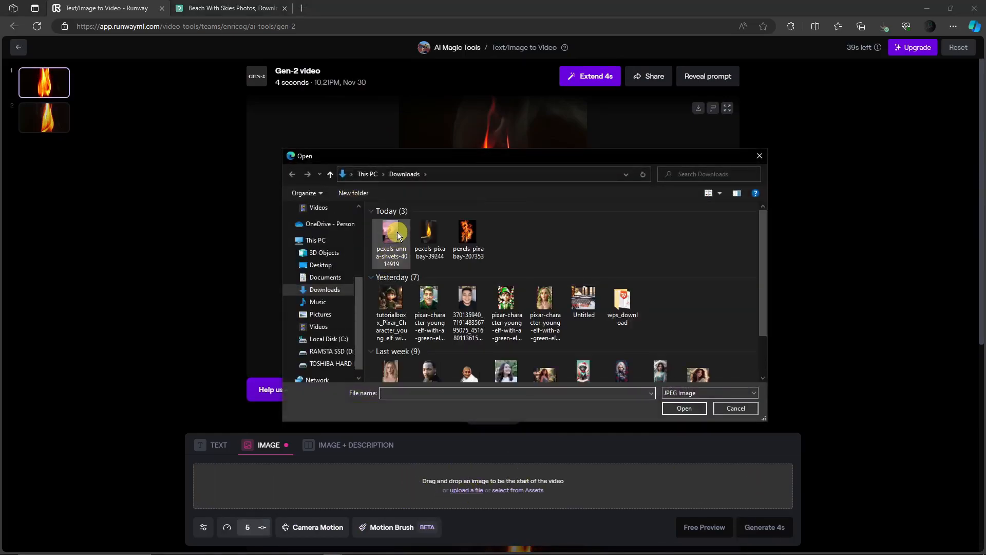
pyautogui.doubleClick(398, 241)
pyautogui.scroll(-5, 543, 306)
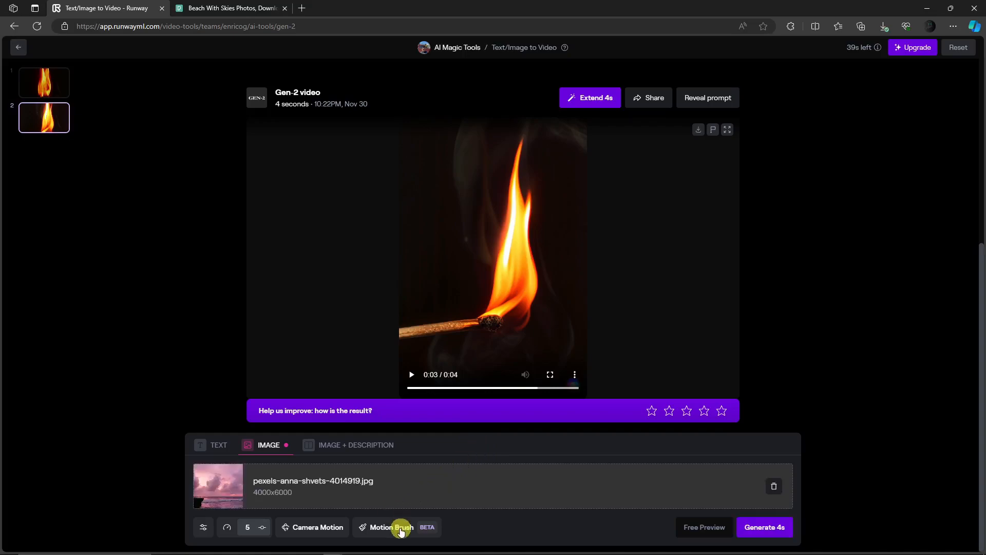
# Paint over the sunset photo's clouds above the horizon and in the upper-left sky with a slightly larger Motion Brush
pyautogui.click(401, 529)
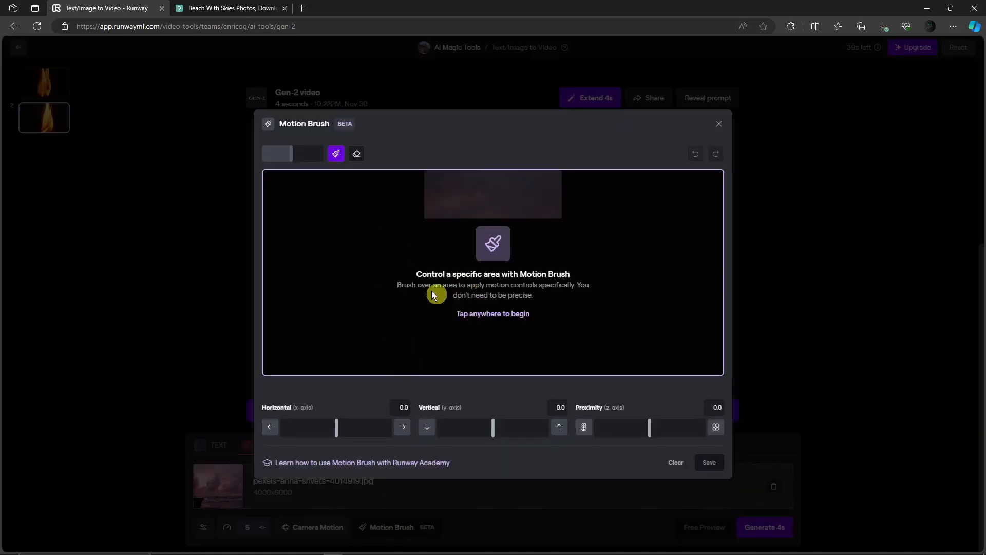
pyautogui.click(458, 291)
pyautogui.moveTo(292, 154); pyautogui.dragTo(298, 157)
pyautogui.moveTo(466, 264); pyautogui.dragTo(477, 255)
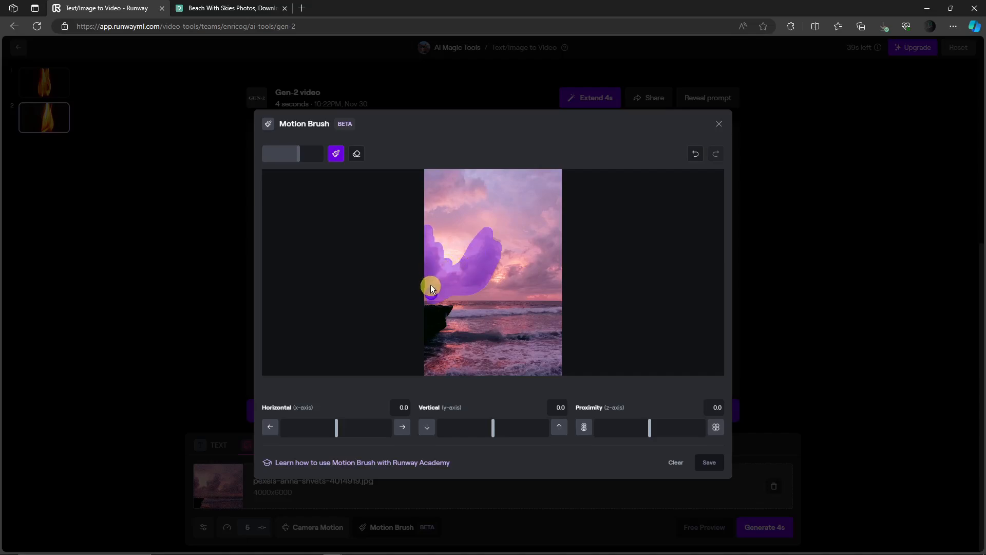
pyautogui.moveTo(430, 276)
pyautogui.mouseDown()
pyautogui.moveTo(462, 292)
pyautogui.moveTo(550, 238)
pyautogui.mouseUp()
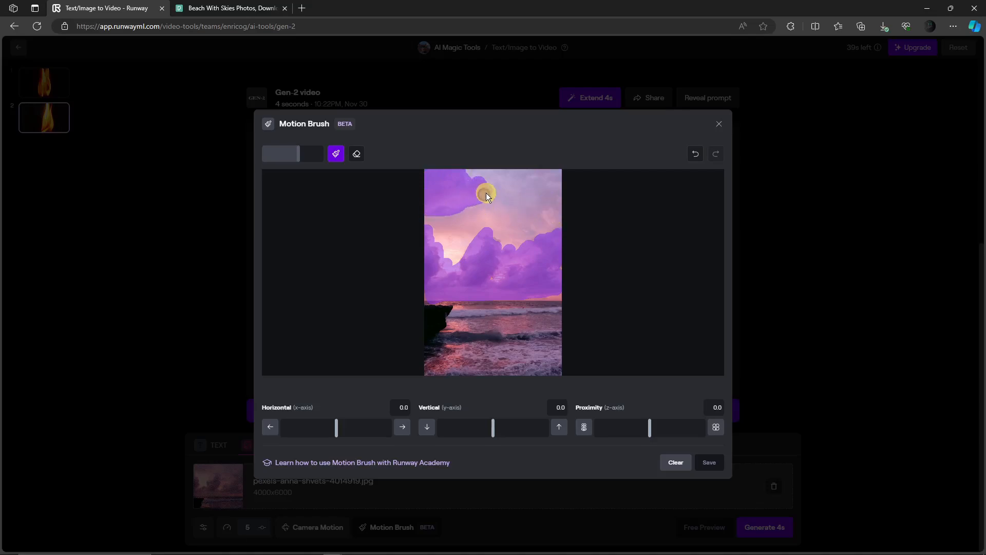
# Set the clouds' horizontal motion to 5.6 and proximity to 3.0, and save the Motion Brush settings
pyautogui.moveTo(337, 427); pyautogui.dragTo(366, 430)
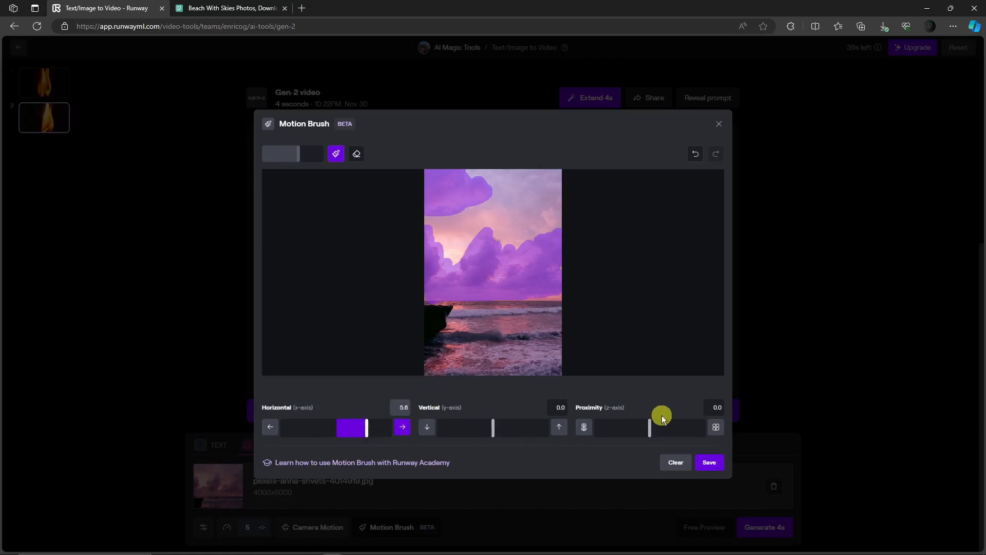
pyautogui.moveTo(652, 426); pyautogui.dragTo(667, 432)
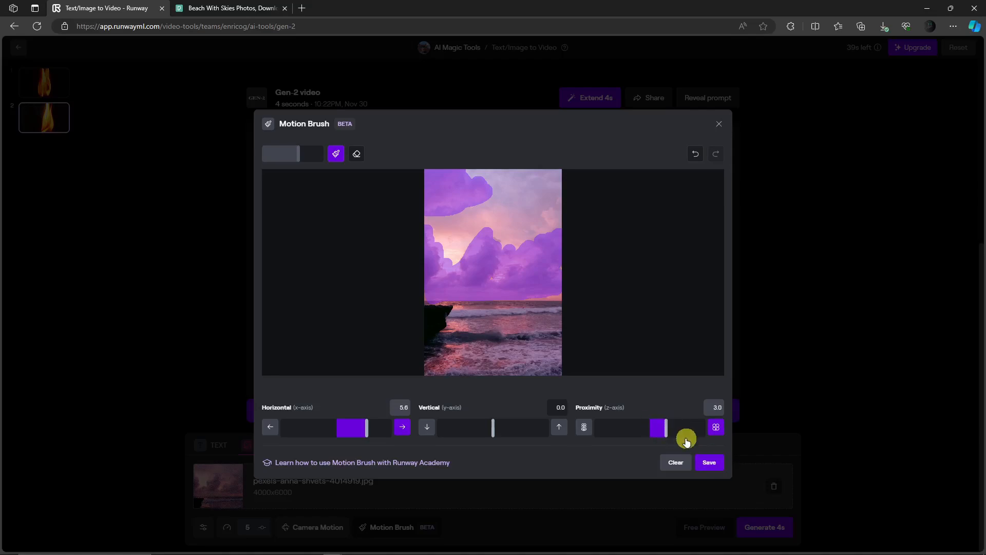
pyautogui.click(707, 461)
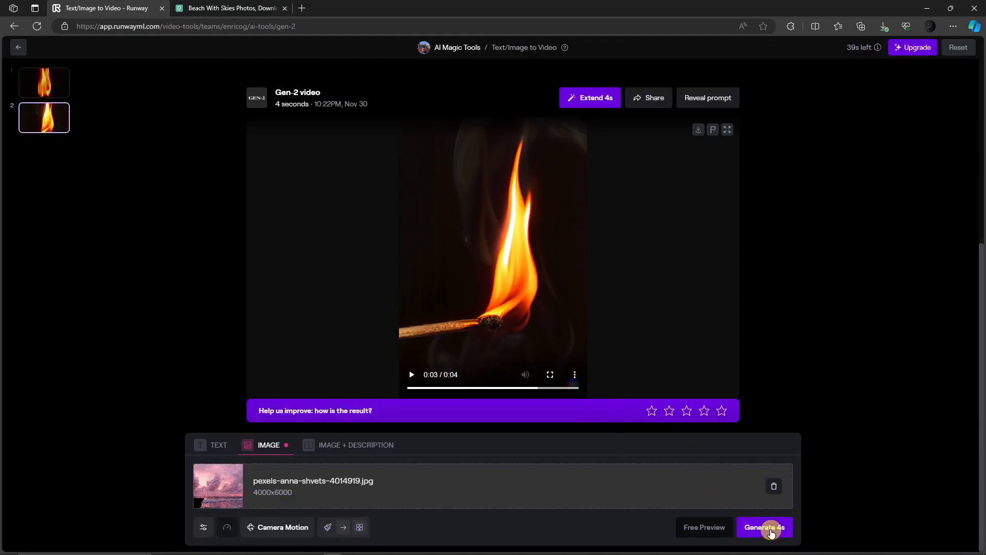
# Generate the 4-second sunset video and play it back to check the cloud movement
pyautogui.click(770, 532)
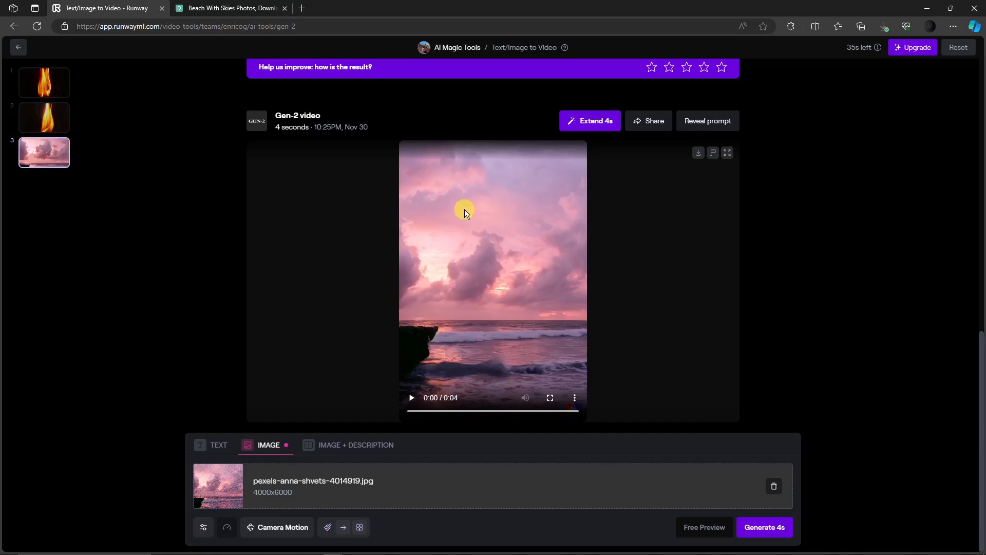
pyautogui.click(414, 401)
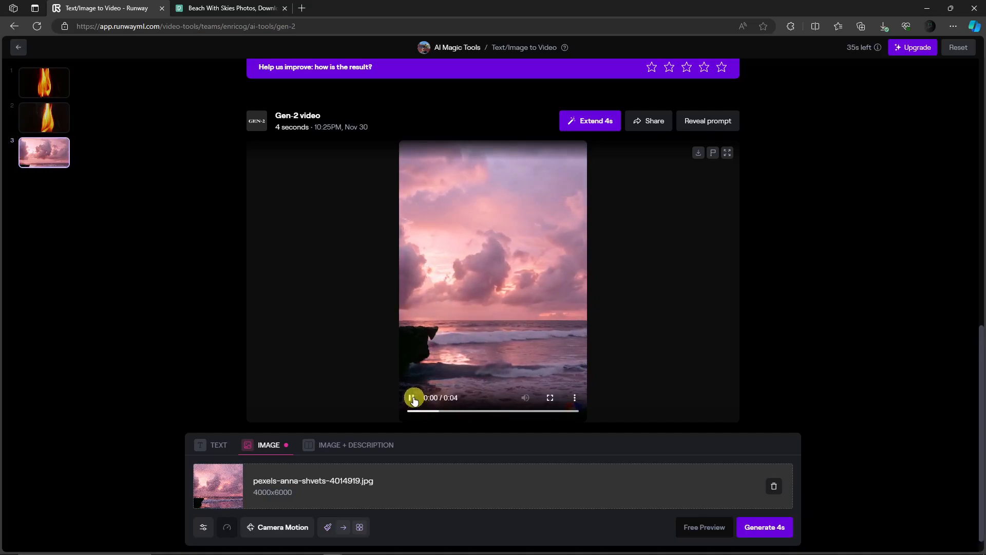